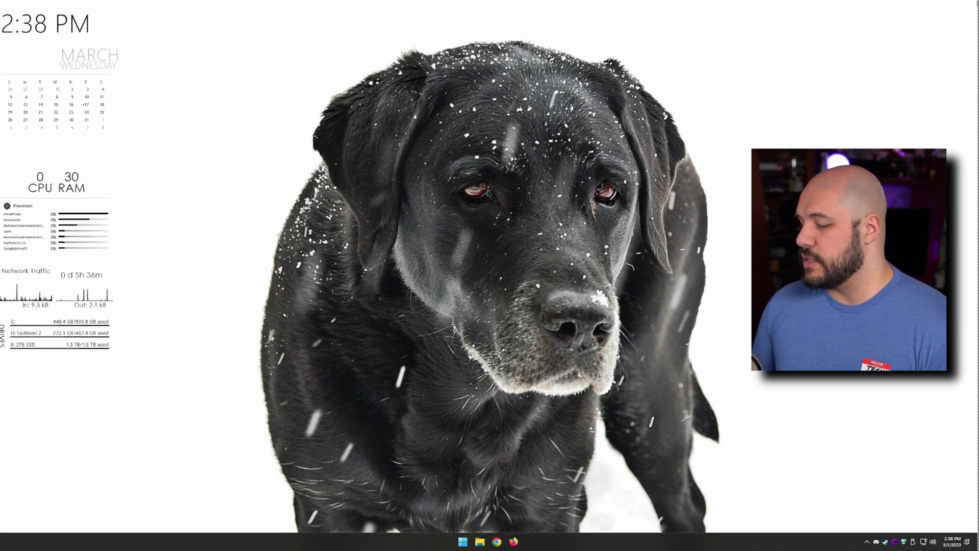
Step: Open the Reset this PC recovery settings and start the PC reset
{"action": "key", "text": "super"}
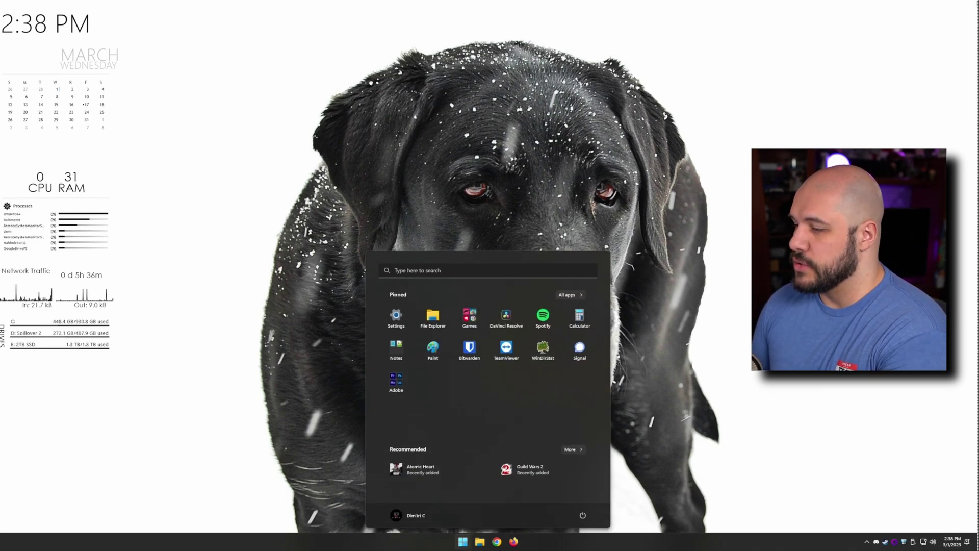
{"action": "type", "text": "reset"}
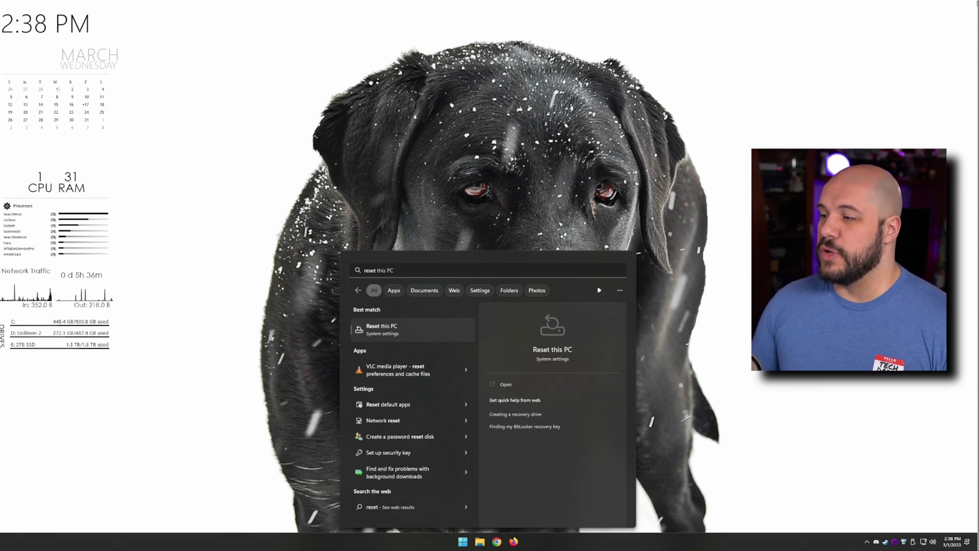
{"action": "key", "text": "Return"}
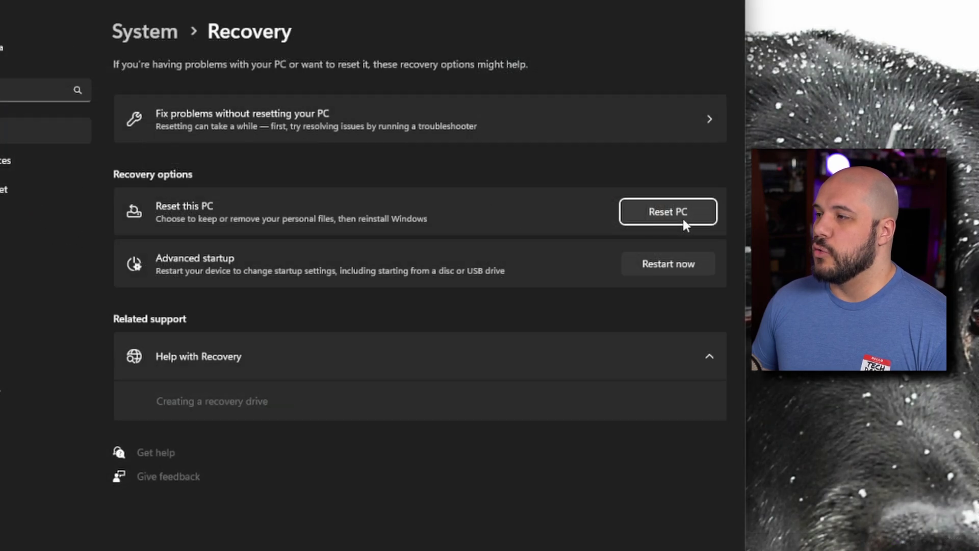
{"action": "left_click", "coordinate": [683, 216]}
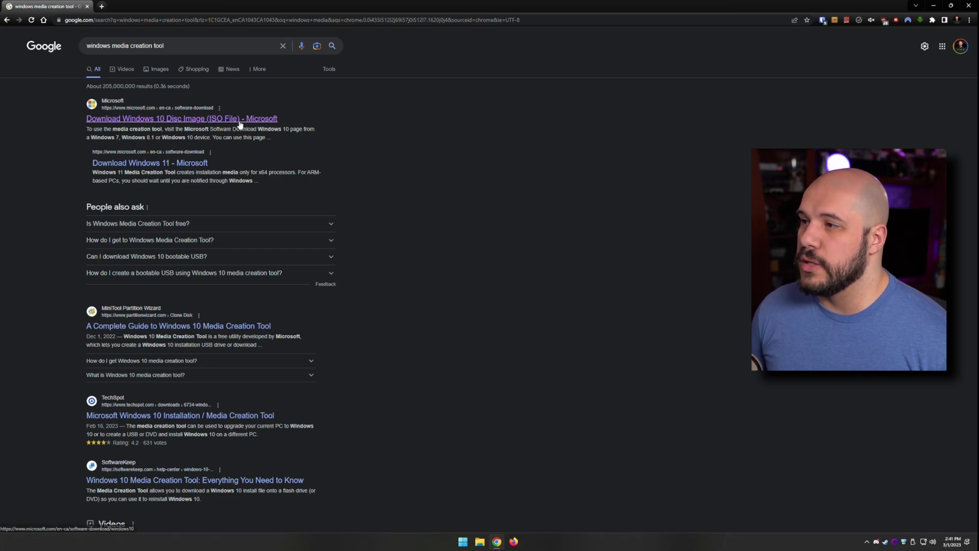
Step: Open Microsoft's Download Windows 10 page from the search results and look over its installation media options
{"action": "middle_click", "coordinate": [188, 124]}
{"action": "key", "text": "ctrl+Tab"}
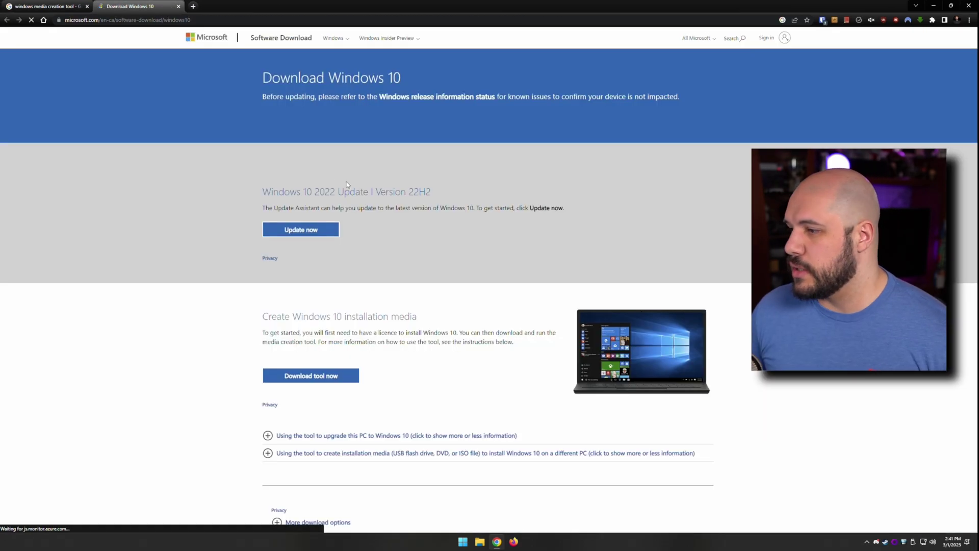
{"action": "scroll", "coordinate": [431, 275], "scroll_direction": "down", "scroll_amount": 4}
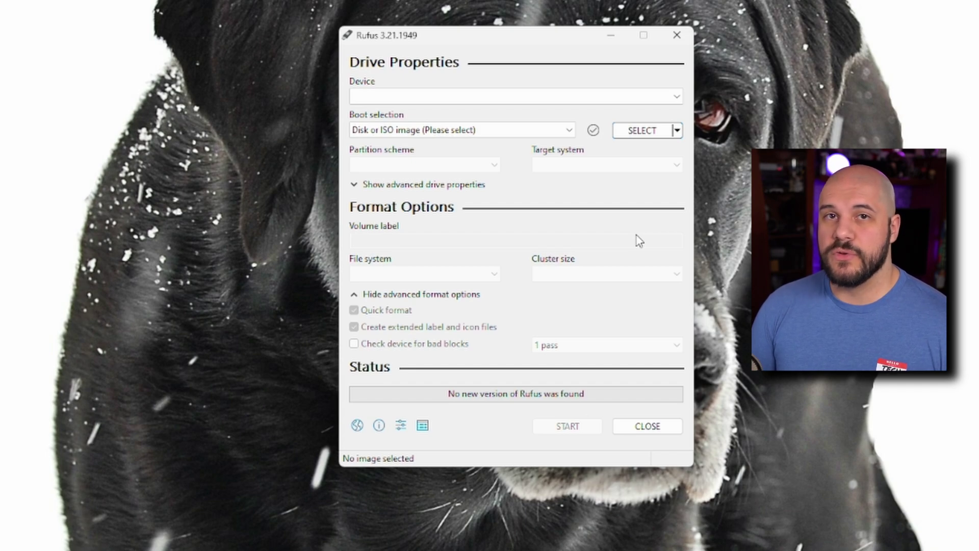
Step: Switch Rufus's boot image source to Download and view the versions offered for ISO download
{"action": "left_click", "coordinate": [677, 130]}
{"action": "left_click", "coordinate": [676, 165]}
{"action": "left_click", "coordinate": [643, 130]}
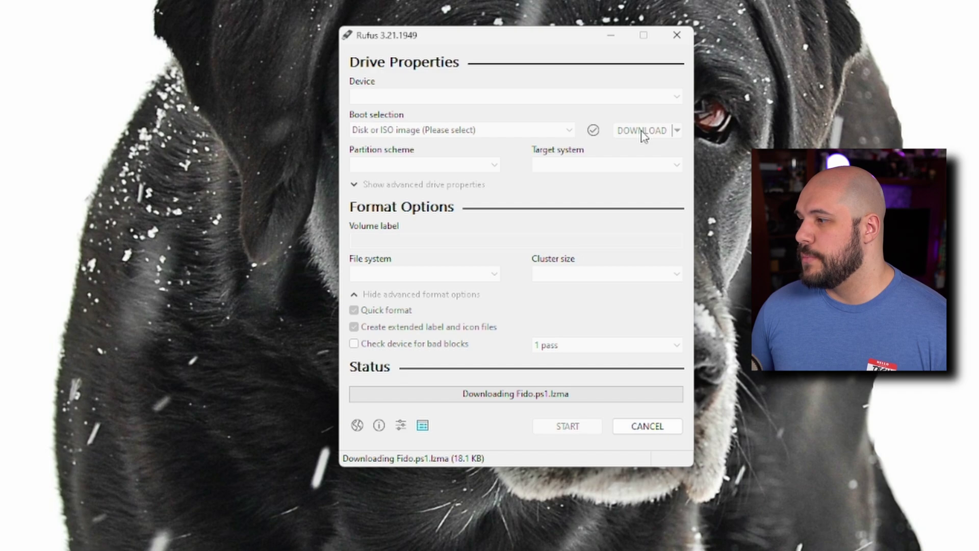
{"action": "left_click", "coordinate": [507, 229]}
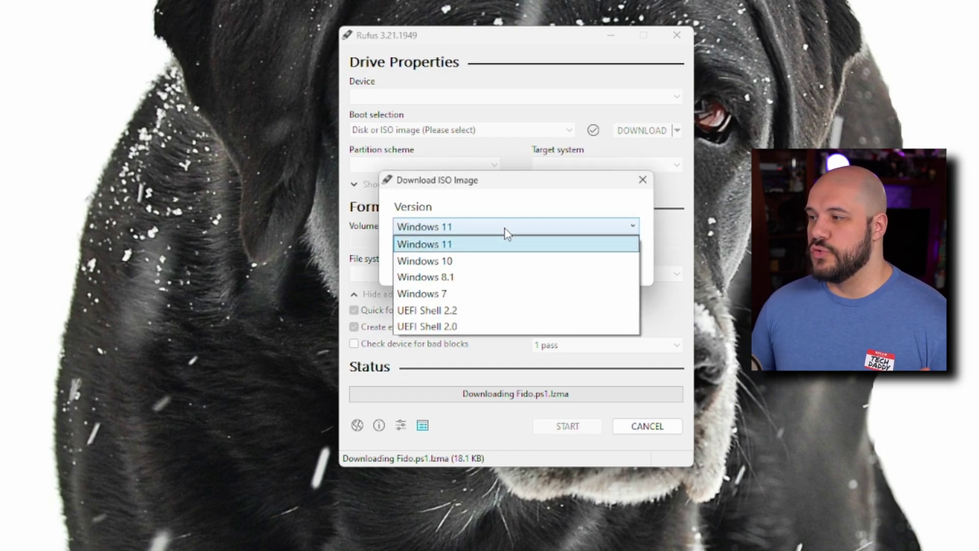
{"action": "left_click", "coordinate": [500, 196]}
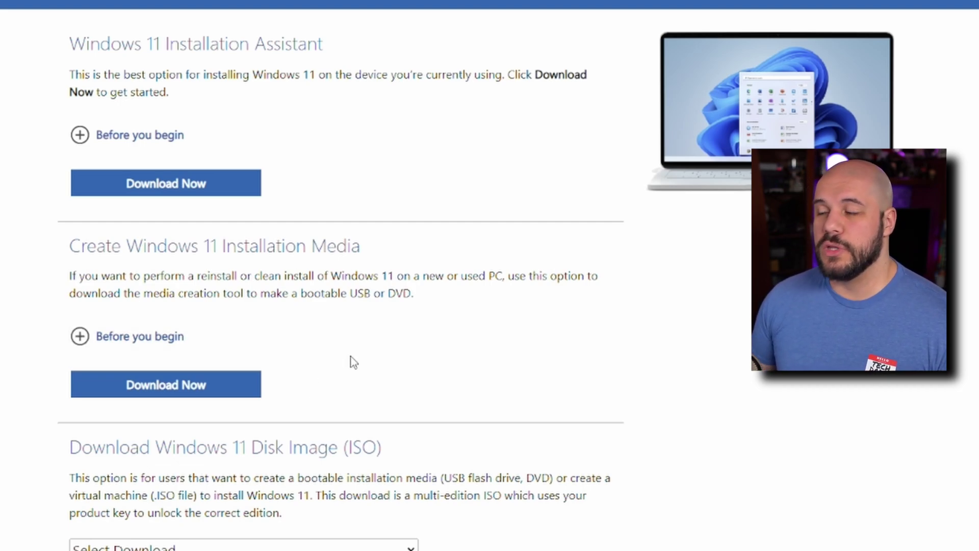
Step: Download the Windows 11 media creation tool and accept its license terms
{"action": "left_click", "coordinate": [211, 392]}
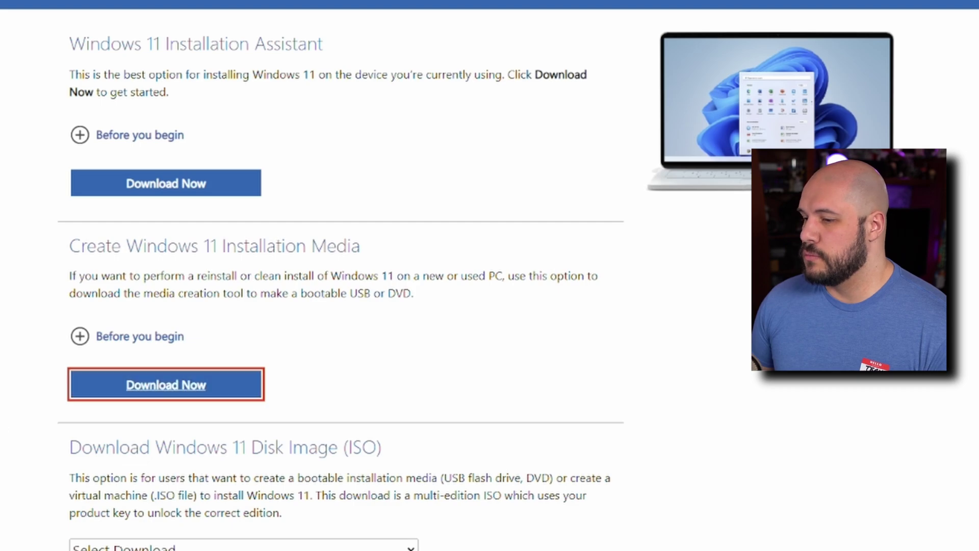
{"action": "left_click", "coordinate": [413, 387]}
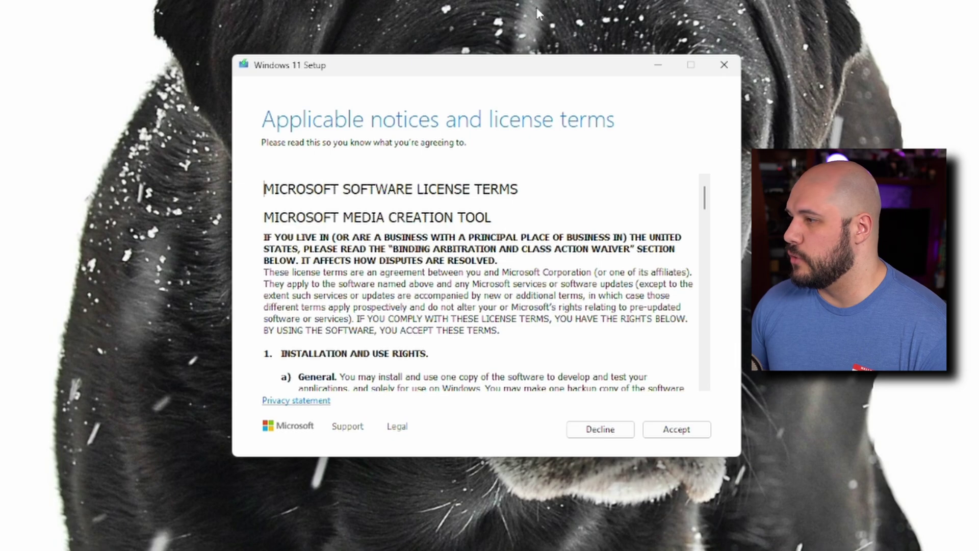
{"action": "scroll", "coordinate": [712, 373], "scroll_direction": "down", "scroll_amount": 20}
{"action": "scroll", "coordinate": [712, 374], "scroll_direction": "up", "scroll_amount": 20}
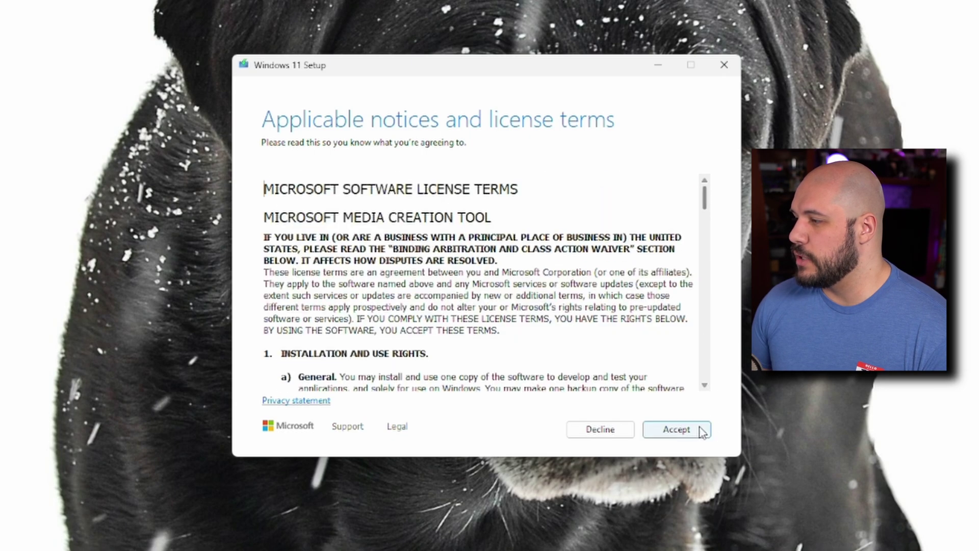
{"action": "left_click", "coordinate": [698, 432]}
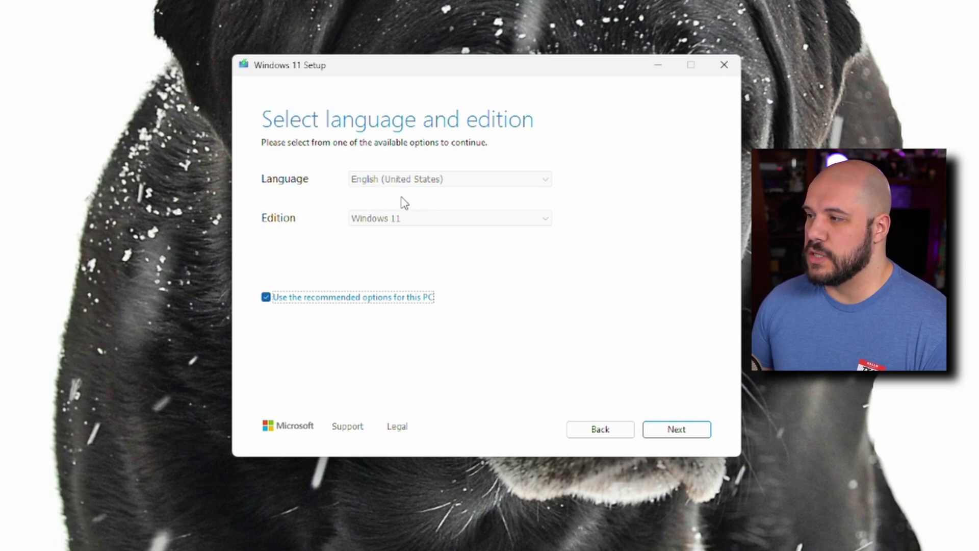
Step: Turn off the recommended options and continue with language English (United States) and edition Windows 11
{"action": "left_click", "coordinate": [266, 297]}
{"action": "left_click", "coordinate": [476, 180]}
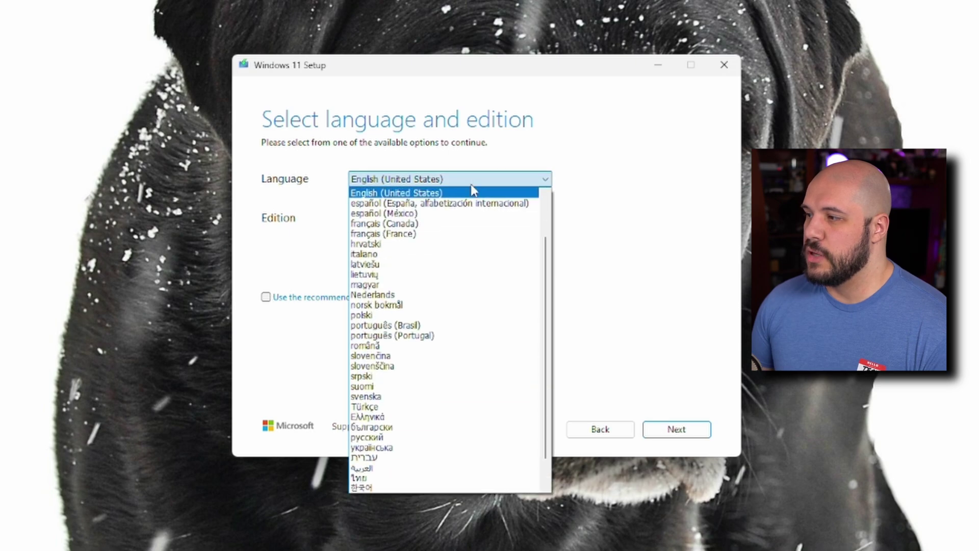
{"action": "left_click", "coordinate": [570, 218]}
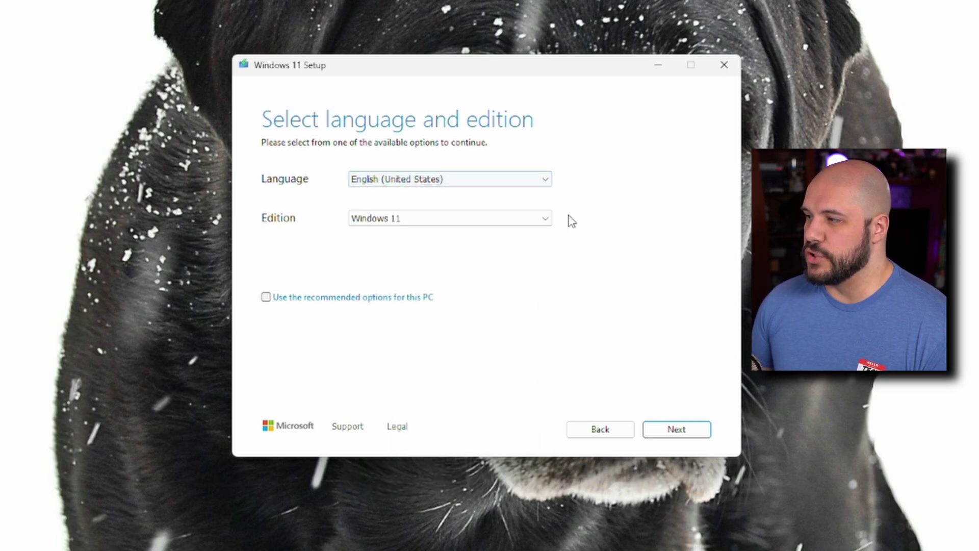
{"action": "left_click", "coordinate": [524, 219]}
{"action": "left_click", "coordinate": [559, 242]}
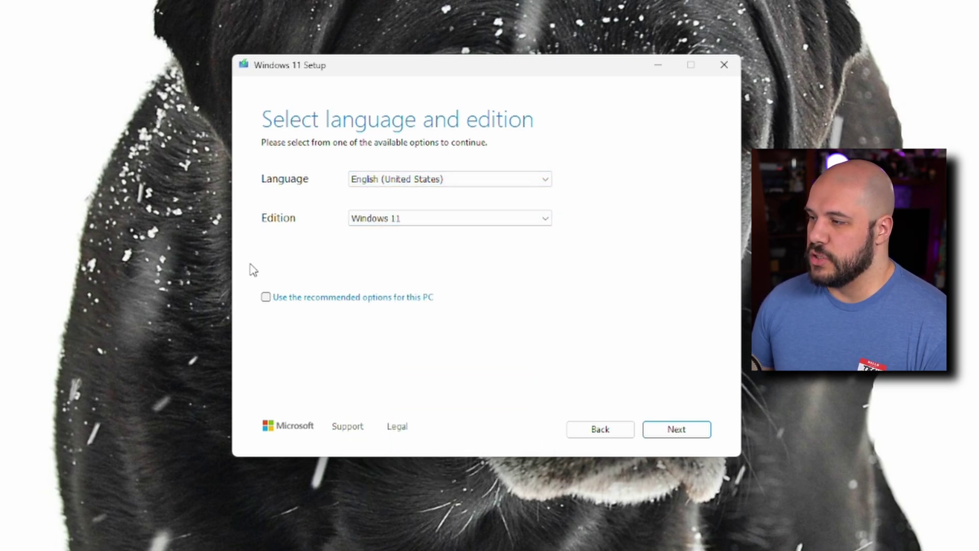
{"action": "left_click", "coordinate": [672, 436]}
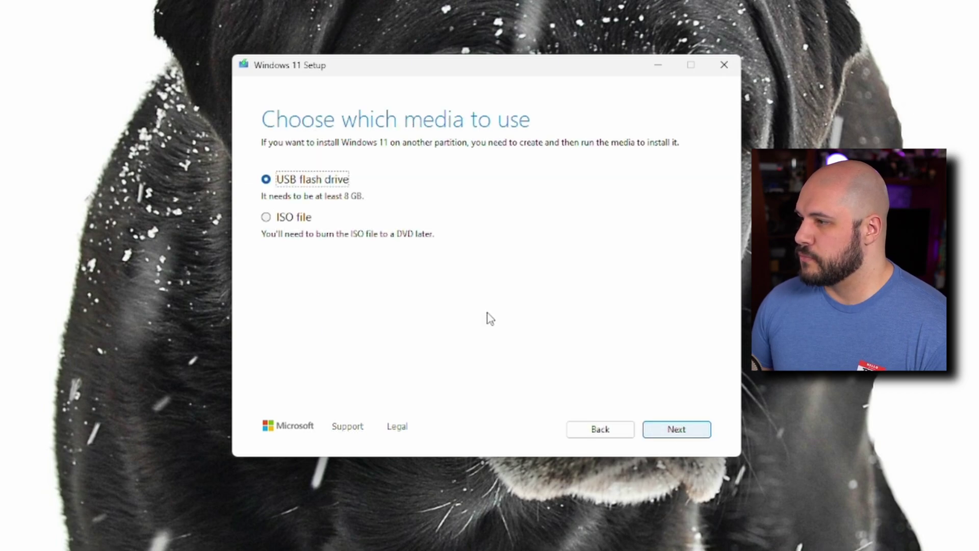
Step: Create the Windows 11 installation media on the USB flash drive K: (ESD-USB) and finish the setup tool
{"action": "left_click", "coordinate": [676, 432]}
{"action": "left_click", "coordinate": [305, 219]}
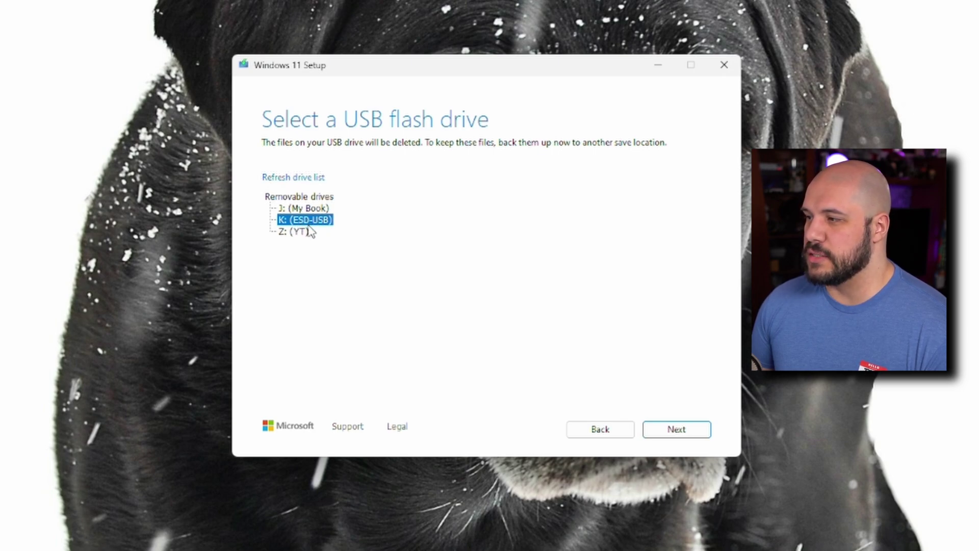
{"action": "left_click", "coordinate": [684, 431]}
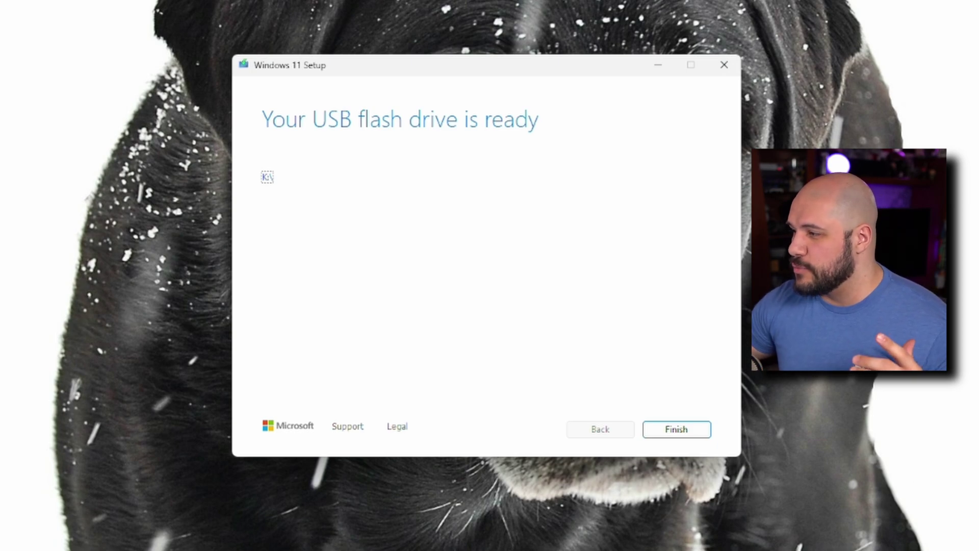
{"action": "left_click", "coordinate": [677, 428]}
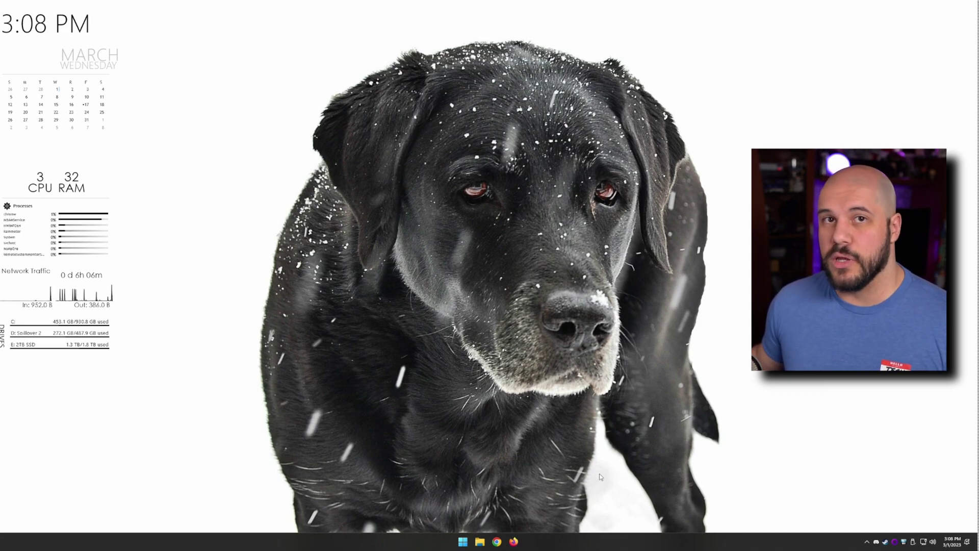
Step: Check the boot order in the BIOS Boot settings and in Easy Mode, and save and exit
{"action": "key", "text": "super"}
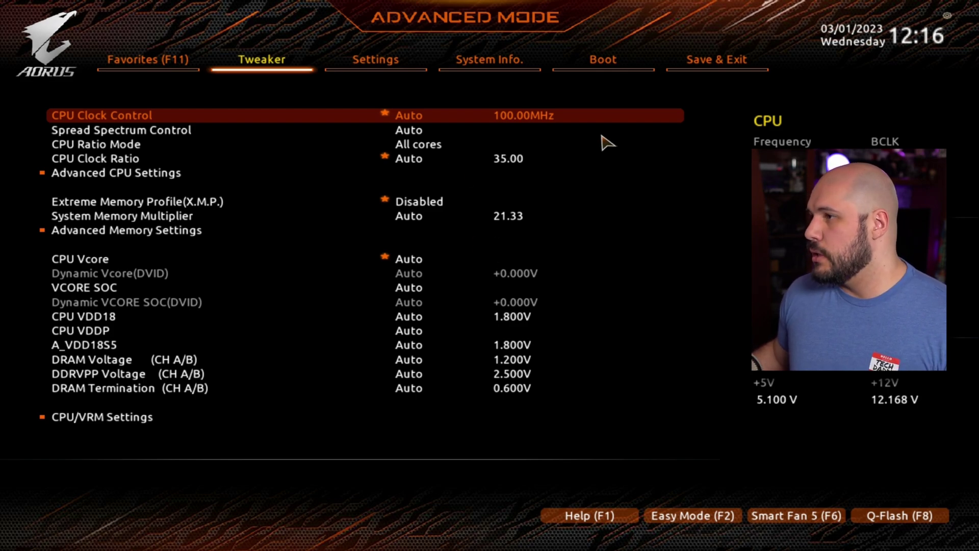
{"action": "left_click", "coordinate": [603, 66]}
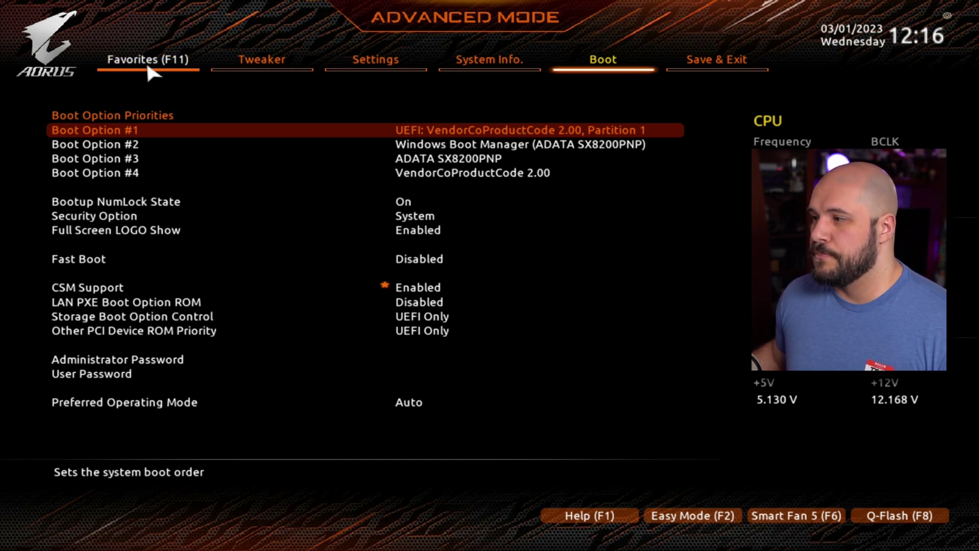
{"action": "left_click", "coordinate": [681, 516]}
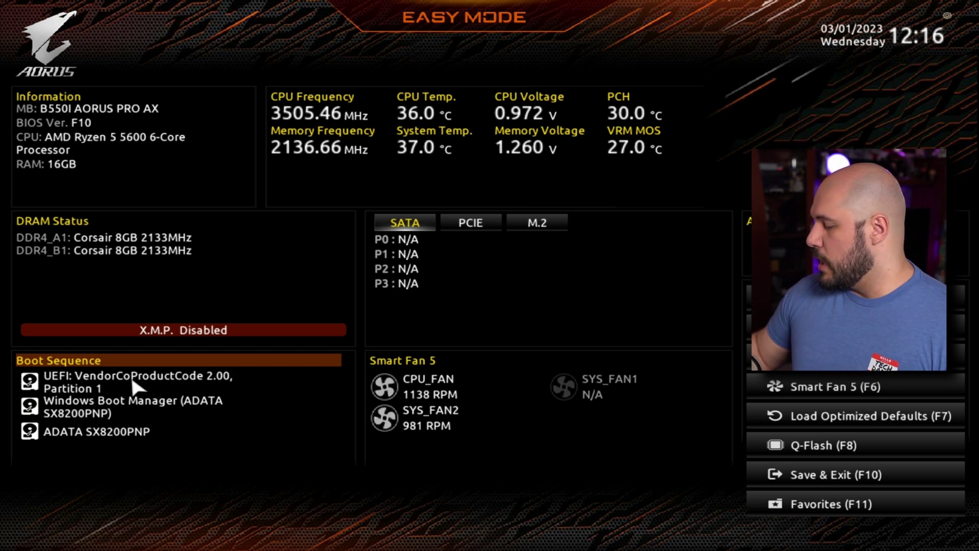
{"action": "key", "text": "F10"}
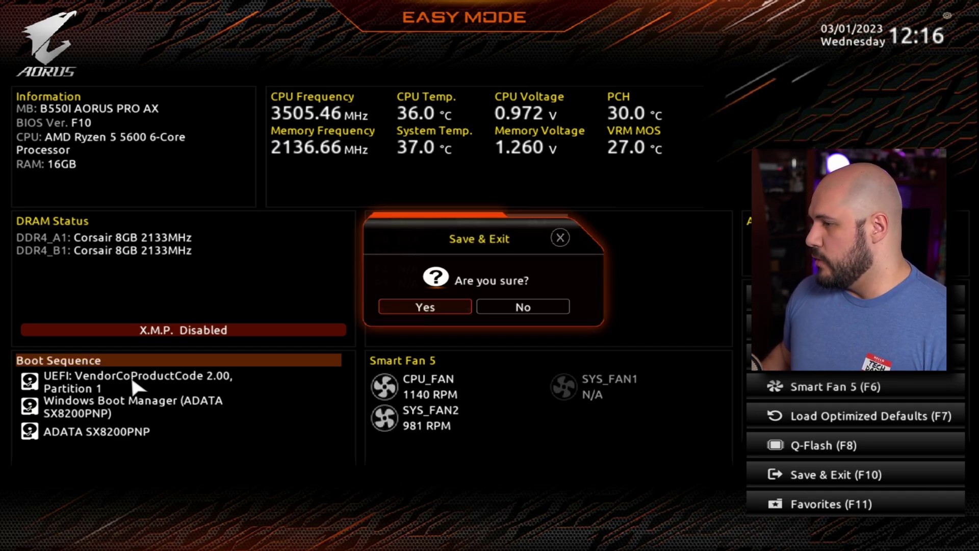
{"action": "key", "text": "Return"}
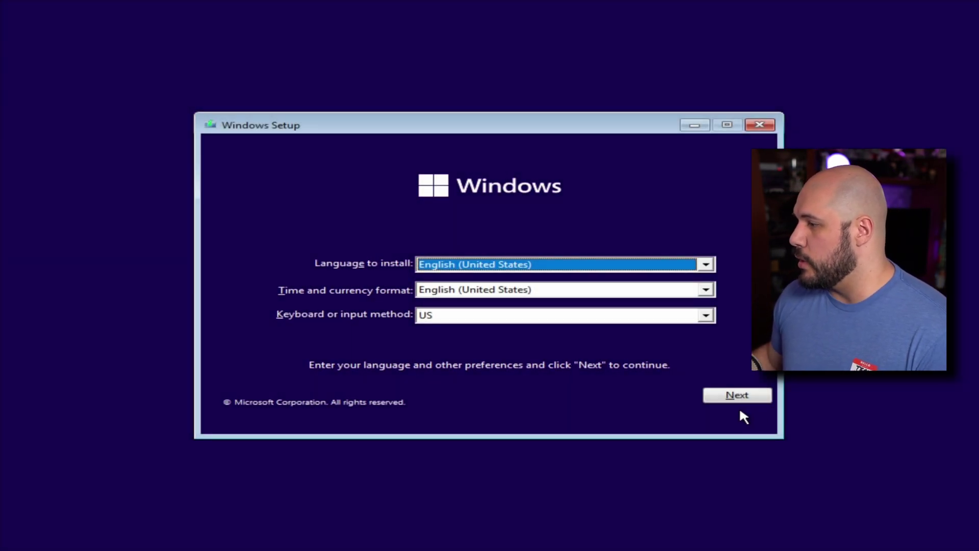
Step: Start the Windows installation with English (United States) and a US keyboard, skipping the product key
{"action": "left_click", "coordinate": [739, 398]}
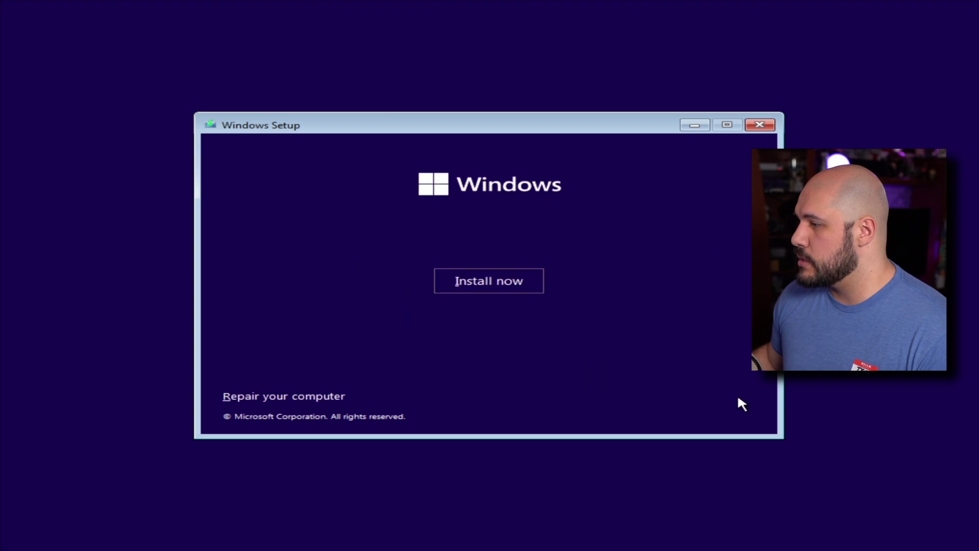
{"action": "left_click", "coordinate": [479, 283]}
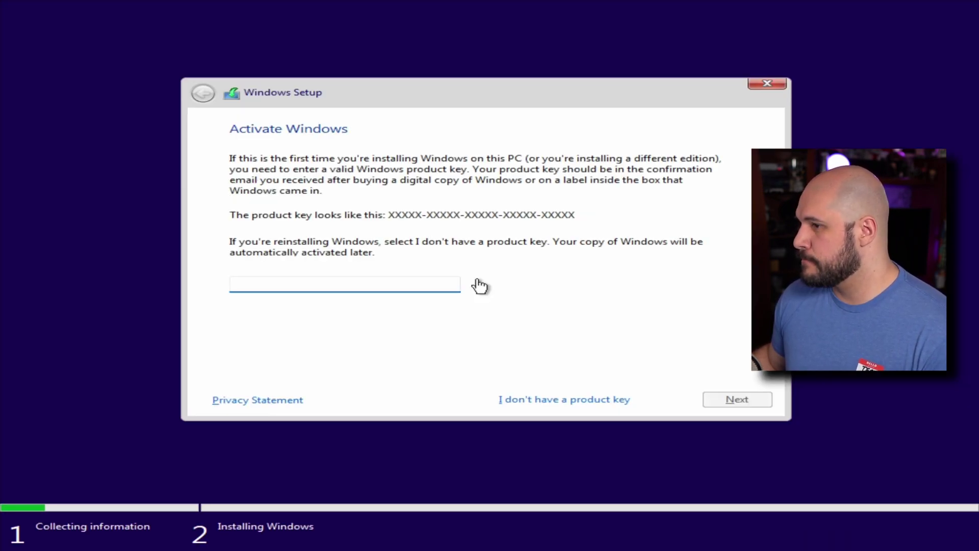
{"action": "left_click", "coordinate": [571, 400]}
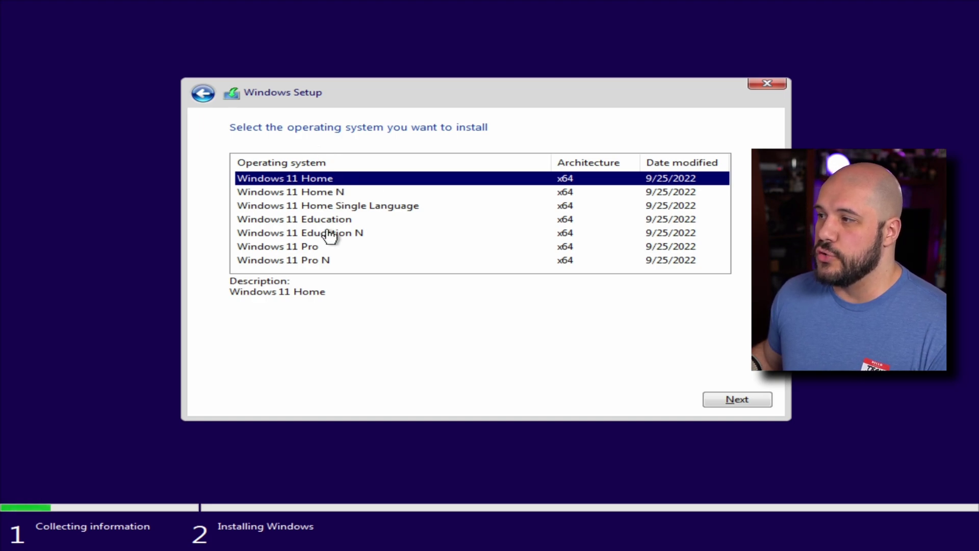
Step: Select Windows 11 Pro as the operating system to install and accept the Microsoft Software License Terms
{"action": "left_click", "coordinate": [288, 247]}
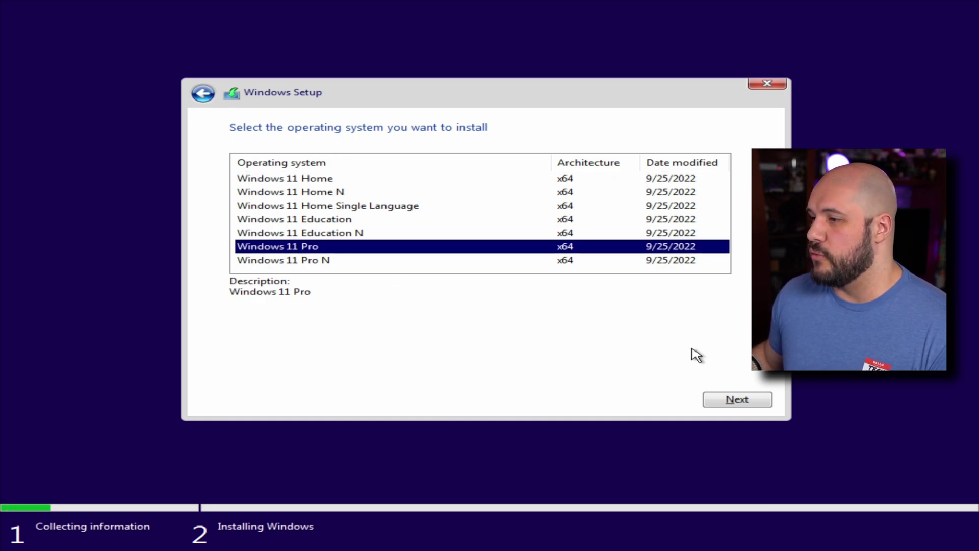
{"action": "left_click", "coordinate": [738, 401]}
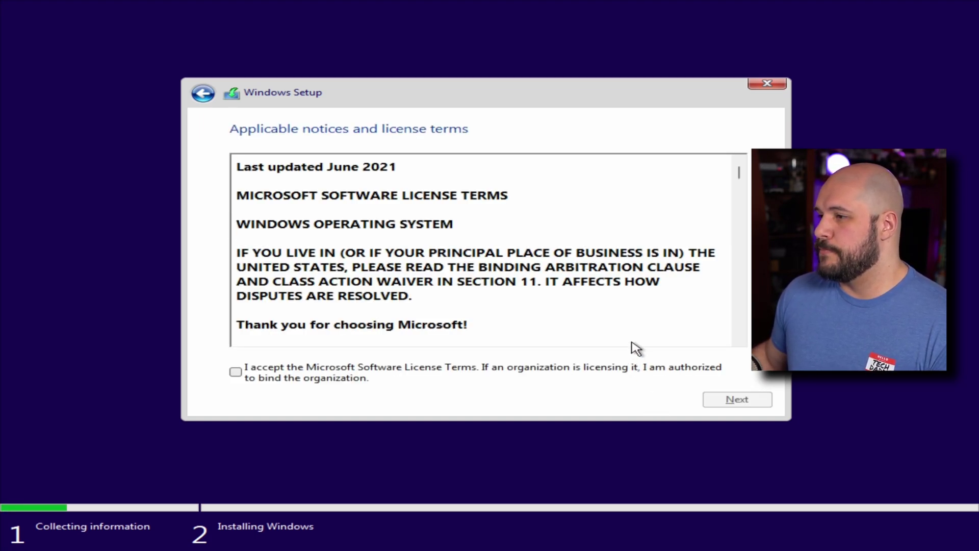
{"action": "left_click_drag", "start_coordinate": [739, 172], "coordinate": [741, 348]}
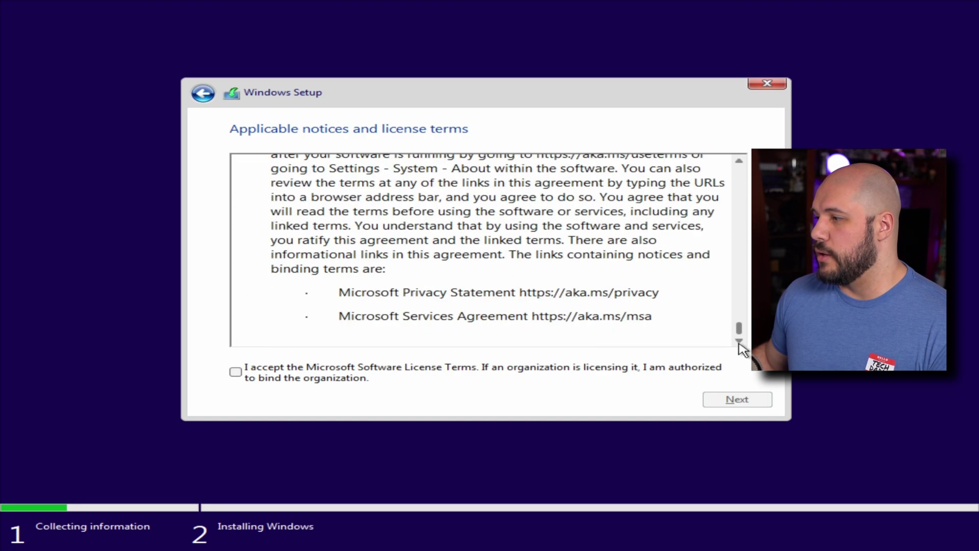
{"action": "left_click", "coordinate": [667, 371]}
{"action": "left_click", "coordinate": [765, 402]}
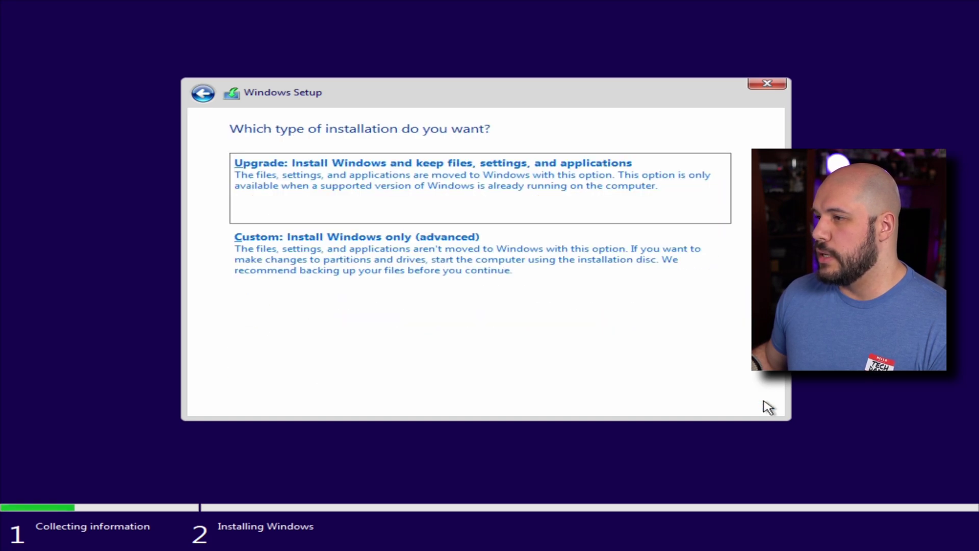
Step: Choose the Custom (Windows only) installation type and select Drive 0 Partition 4
{"action": "left_click", "coordinate": [413, 268]}
{"action": "left_click", "coordinate": [411, 261]}
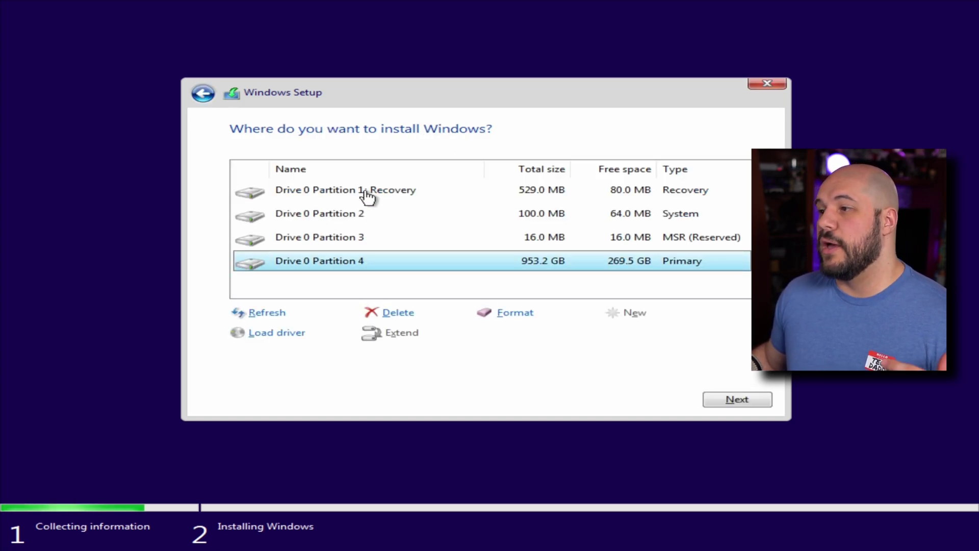